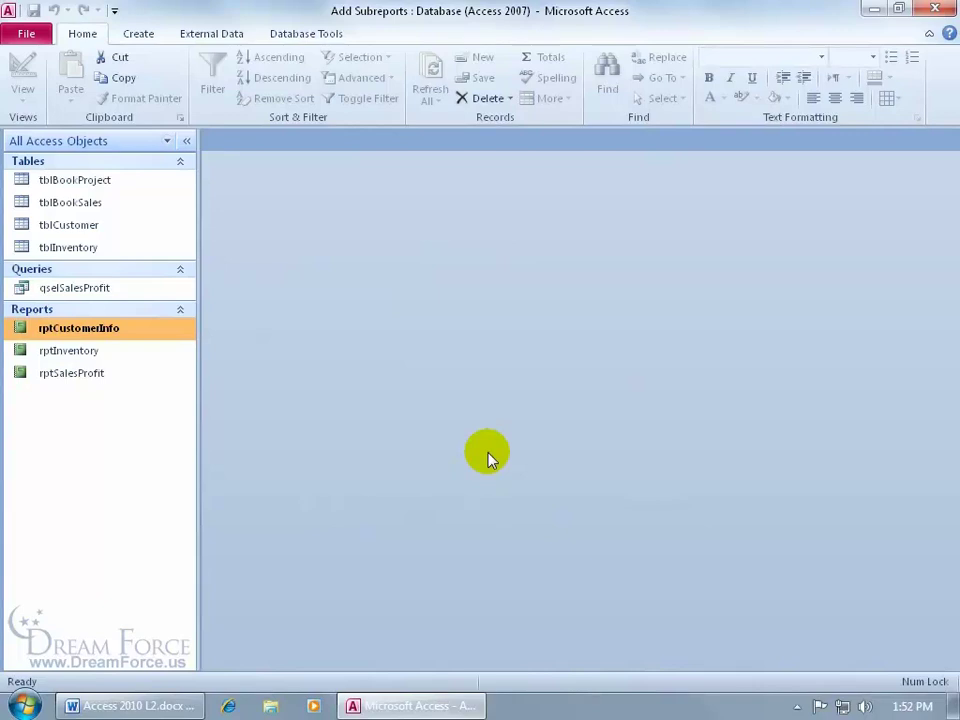
- Review the rptCustomerInfo report and tblCustomer table data, then close both
double_click(122, 330)
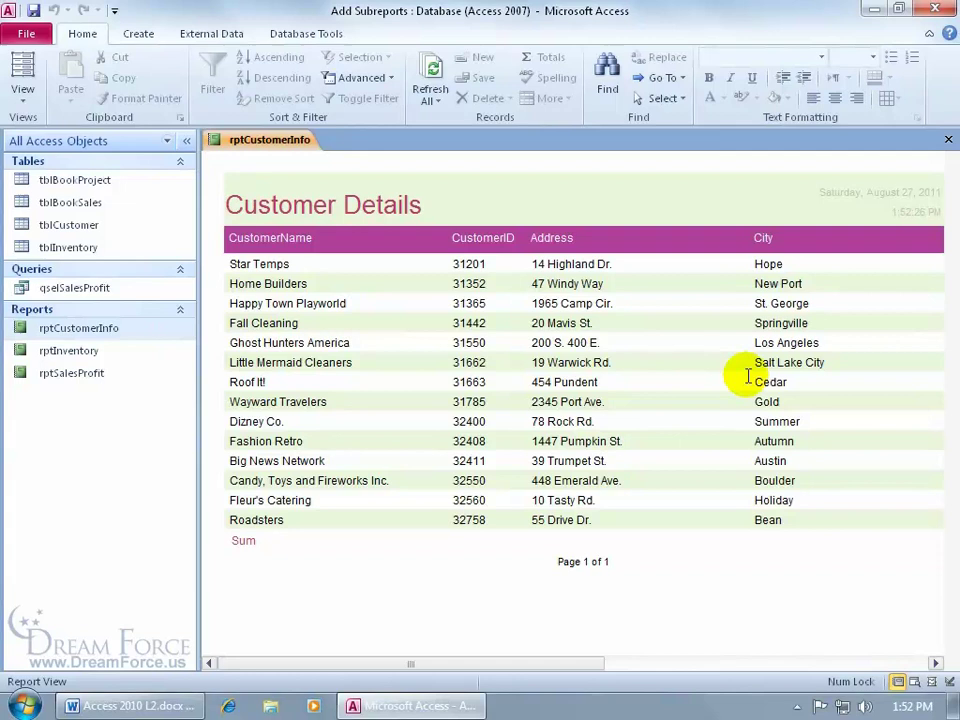
drag(530, 664, 686, 667)
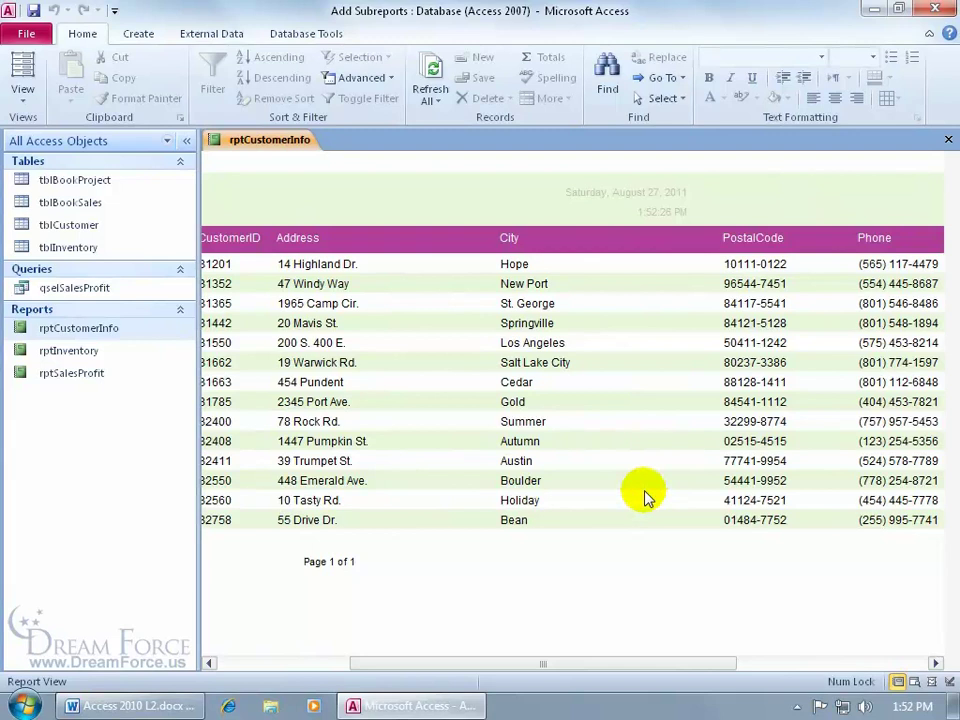
double_click(115, 226)
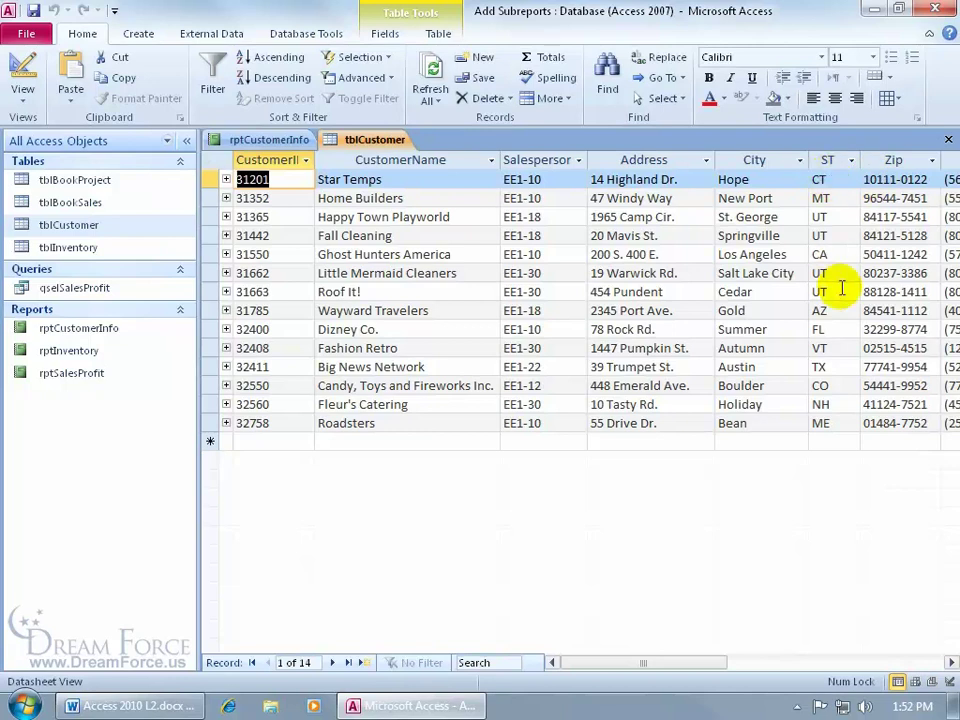
click(947, 140)
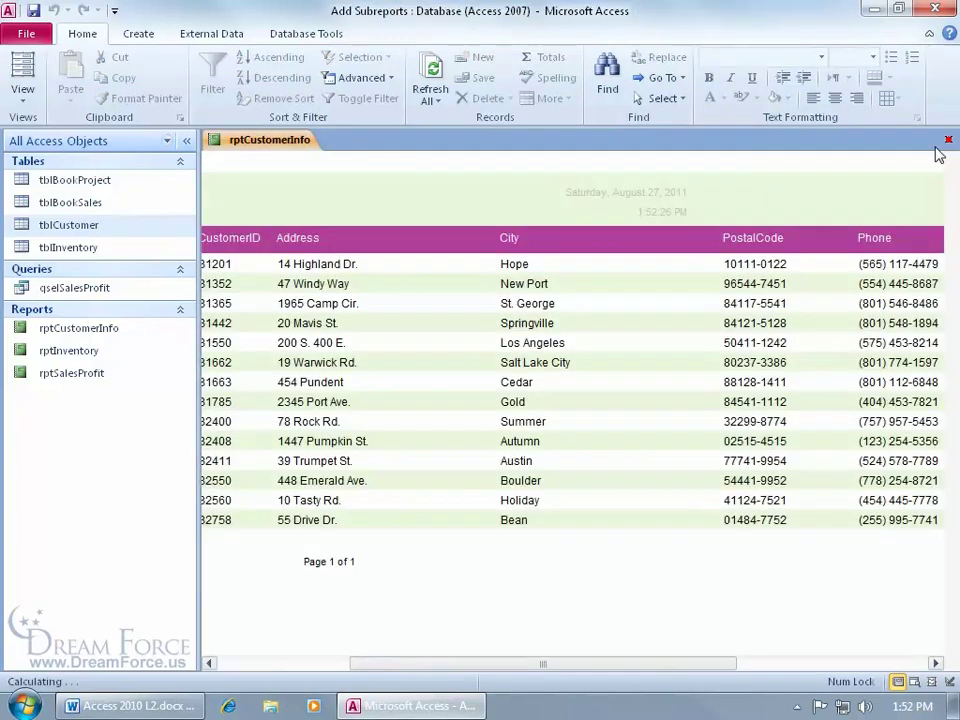
click(141, 332)
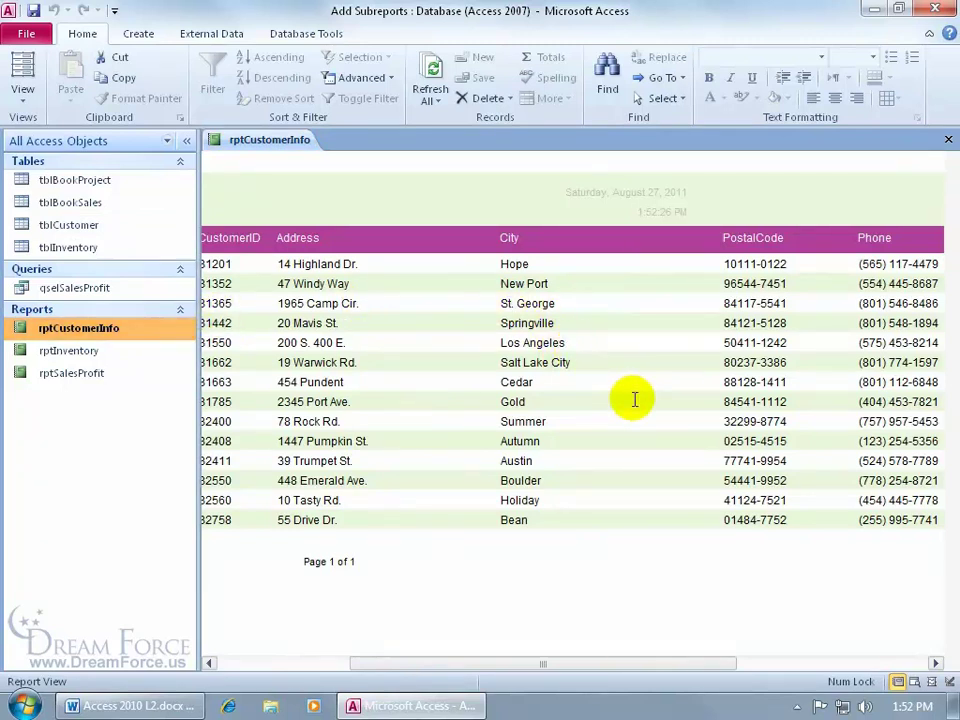
click(946, 140)
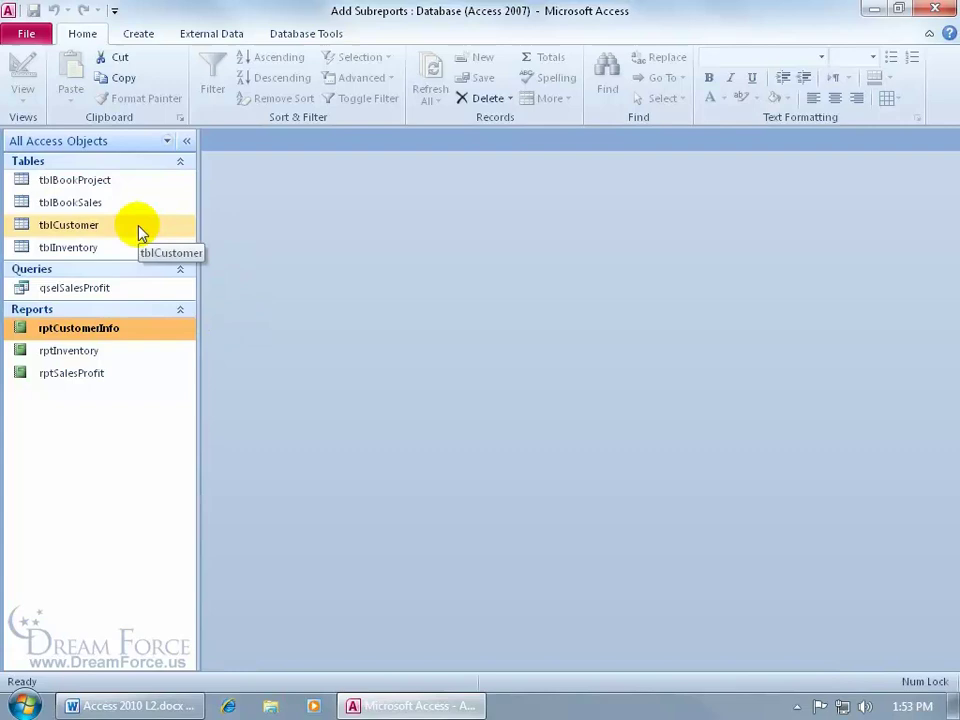
- Start the Label Wizard, keeping Avery C2160 labels (1 1/2" x 2 1/2", three across)
click(133, 35)
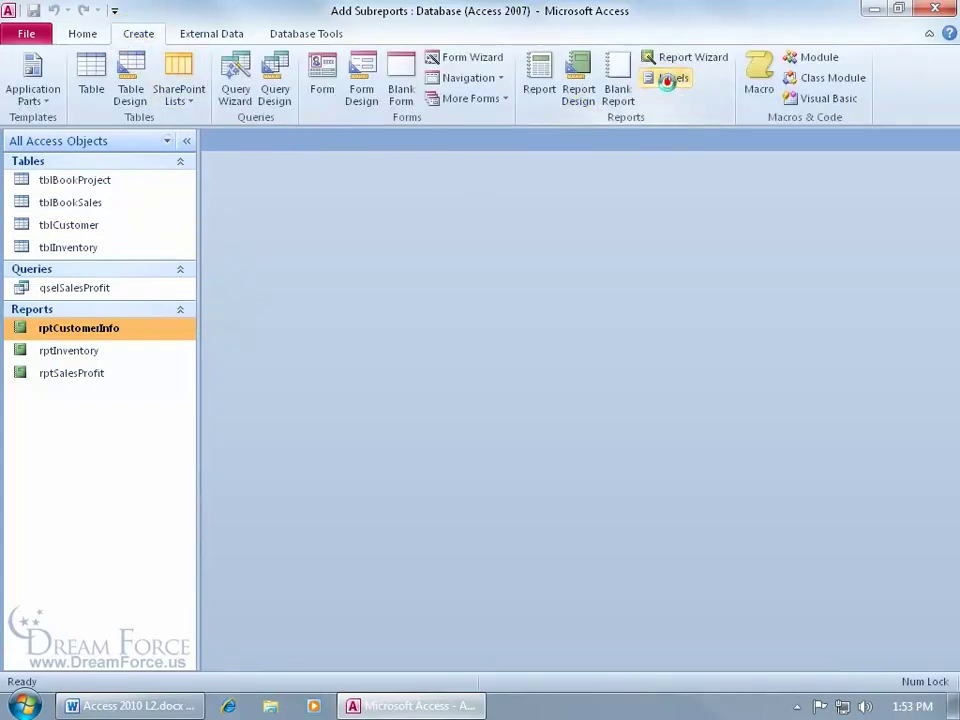
click(672, 78)
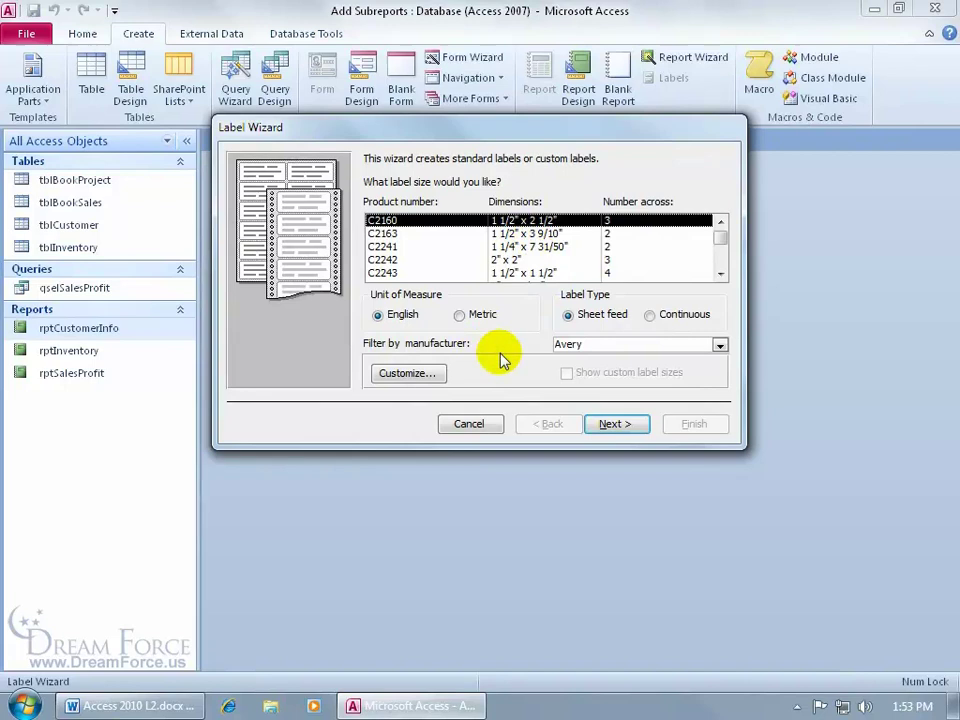
click(719, 345)
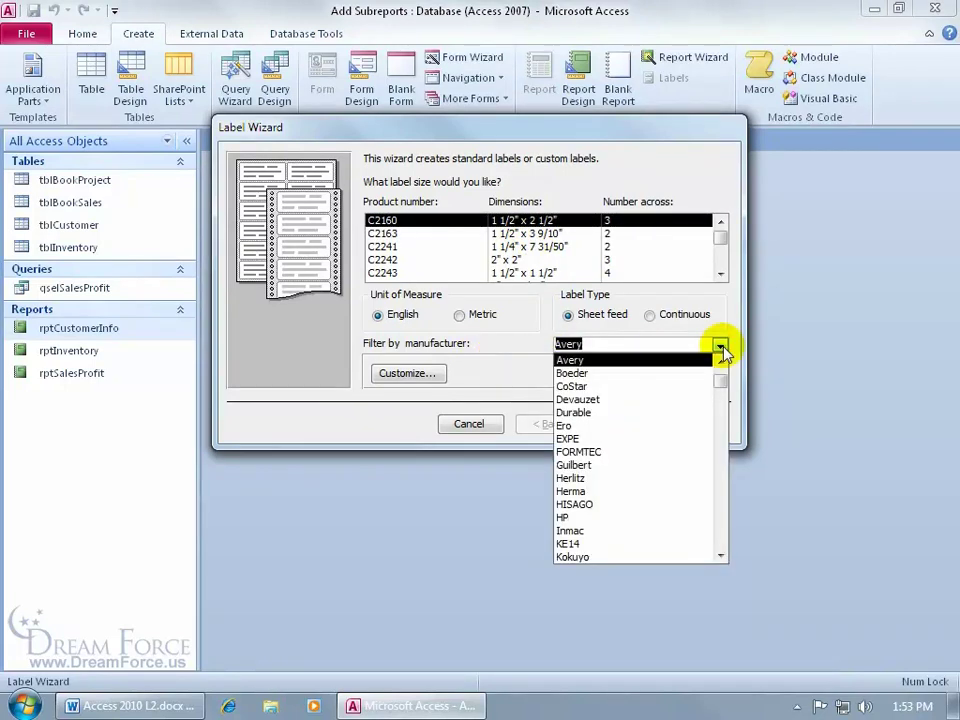
click(686, 360)
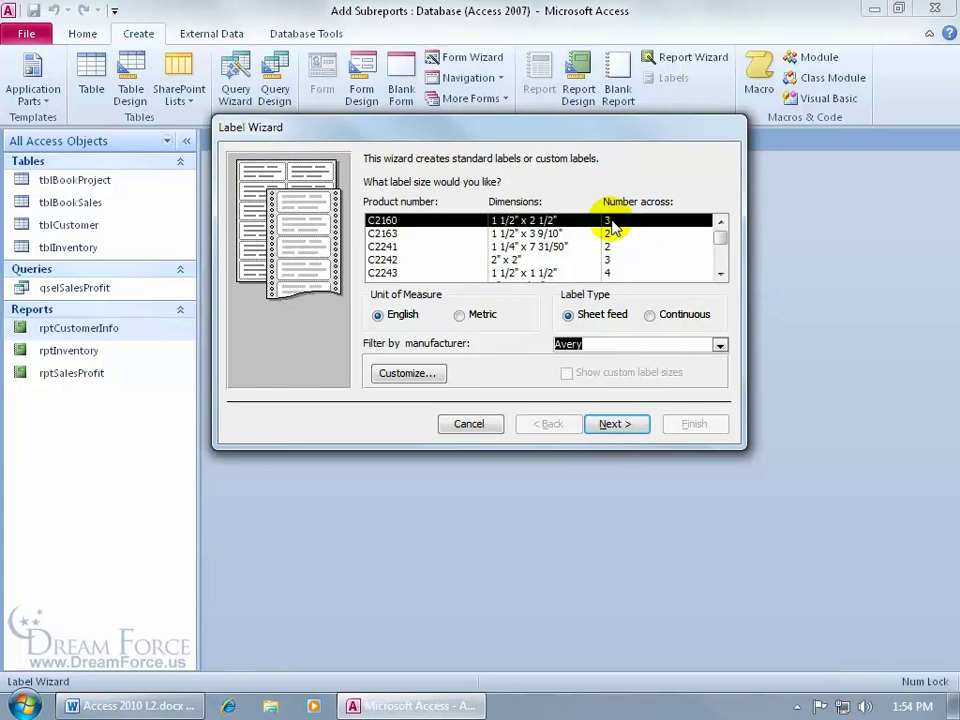
- Go through the font settings, leaving the label text non-italic
click(617, 425)
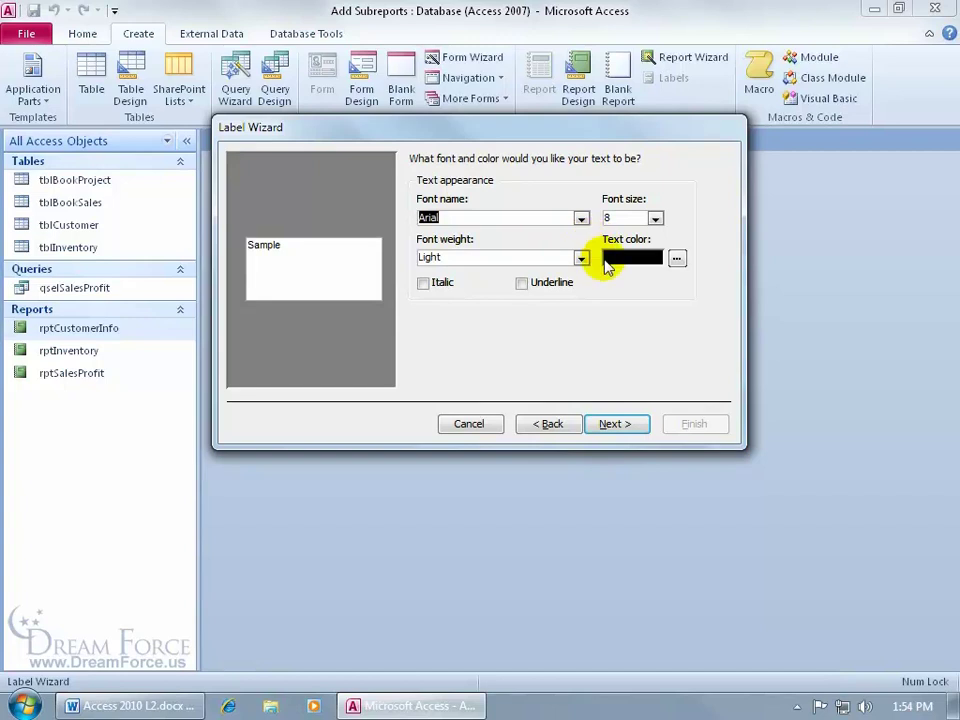
click(428, 285)
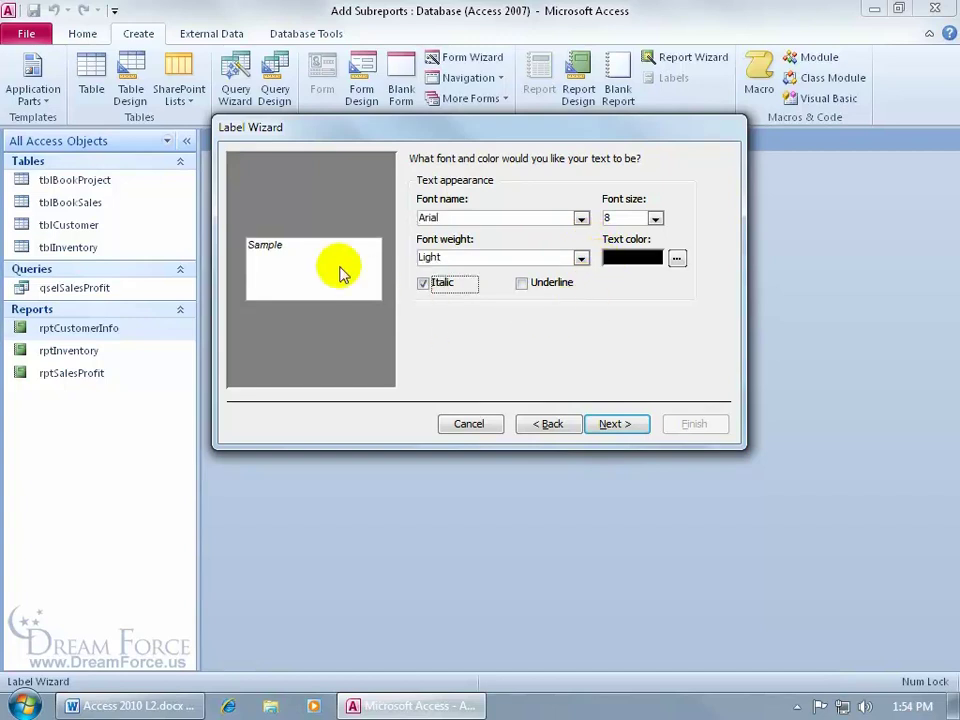
click(423, 283)
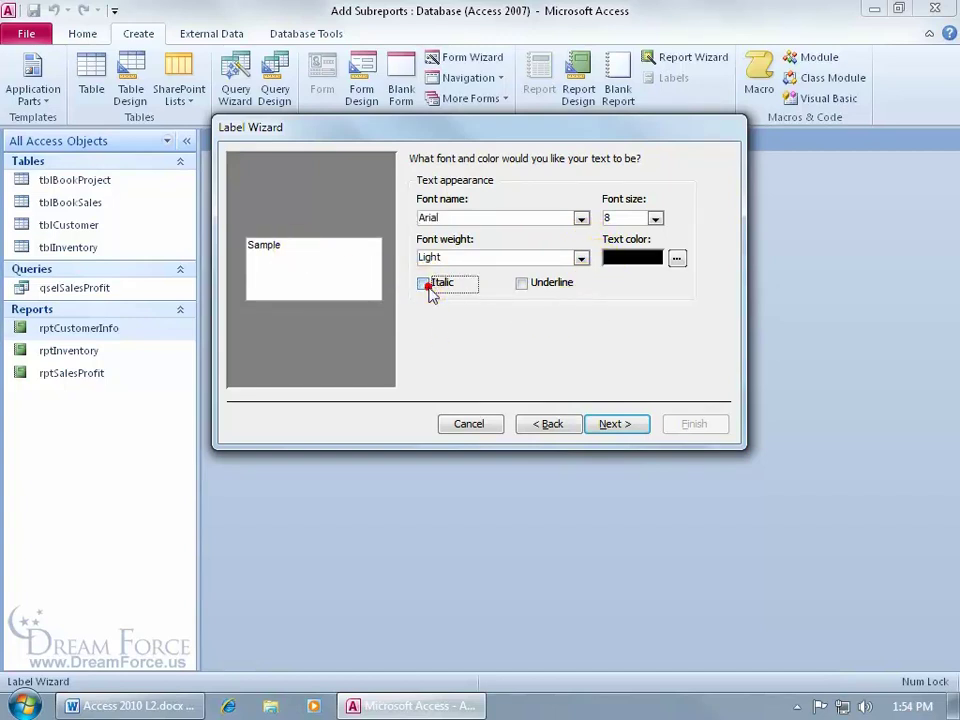
click(615, 424)
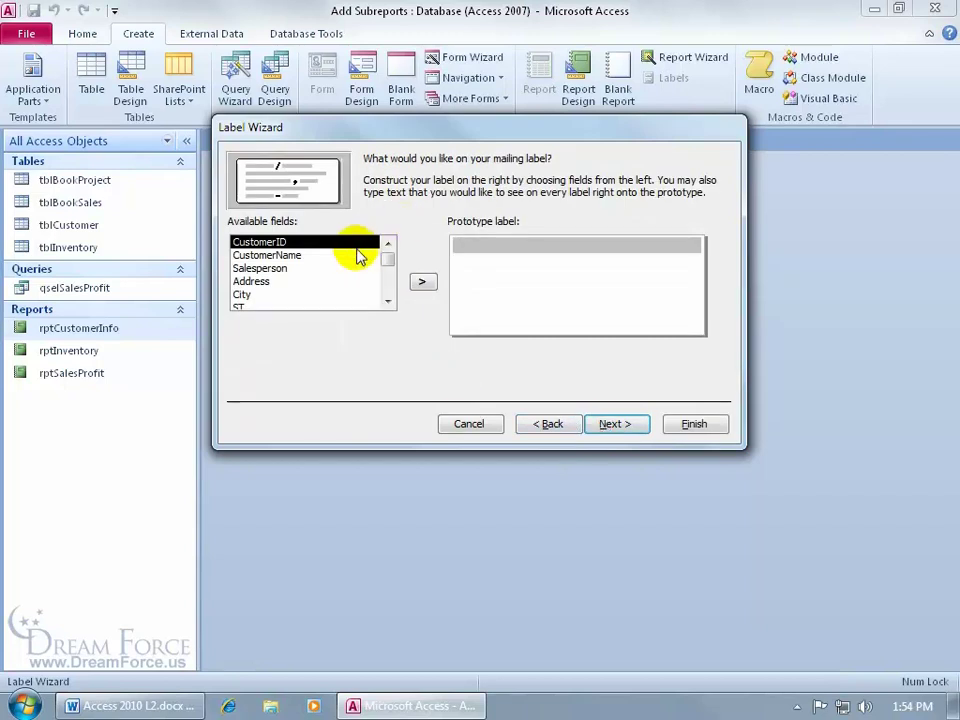
- Lay out the prototype label as CustomerName, Address, and 'City, ST Zip' on three lines
double_click(292, 257)
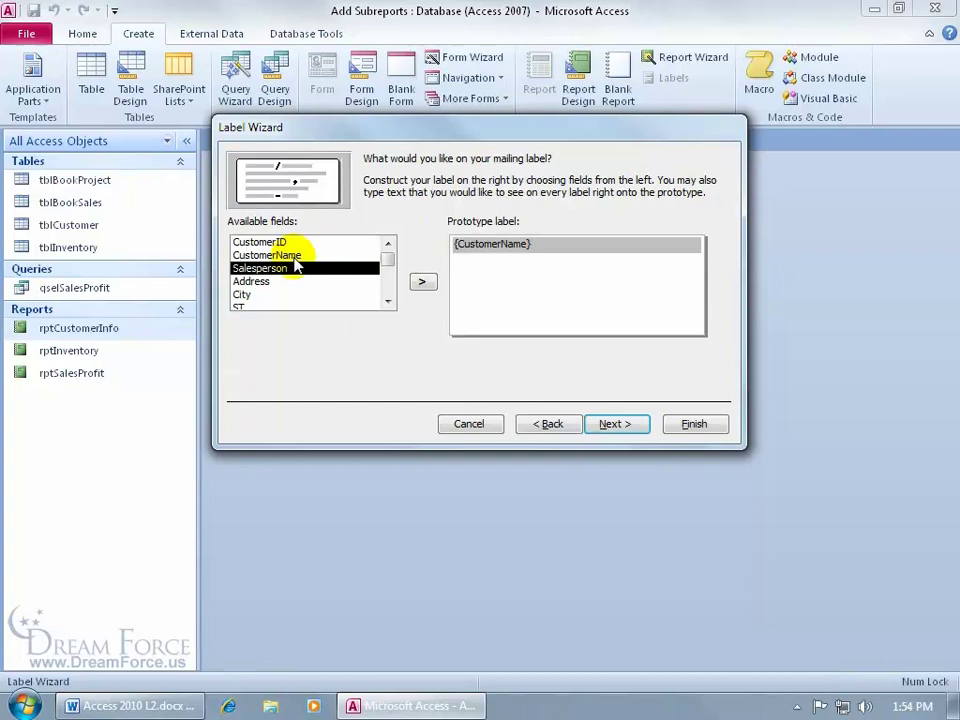
key(Return)
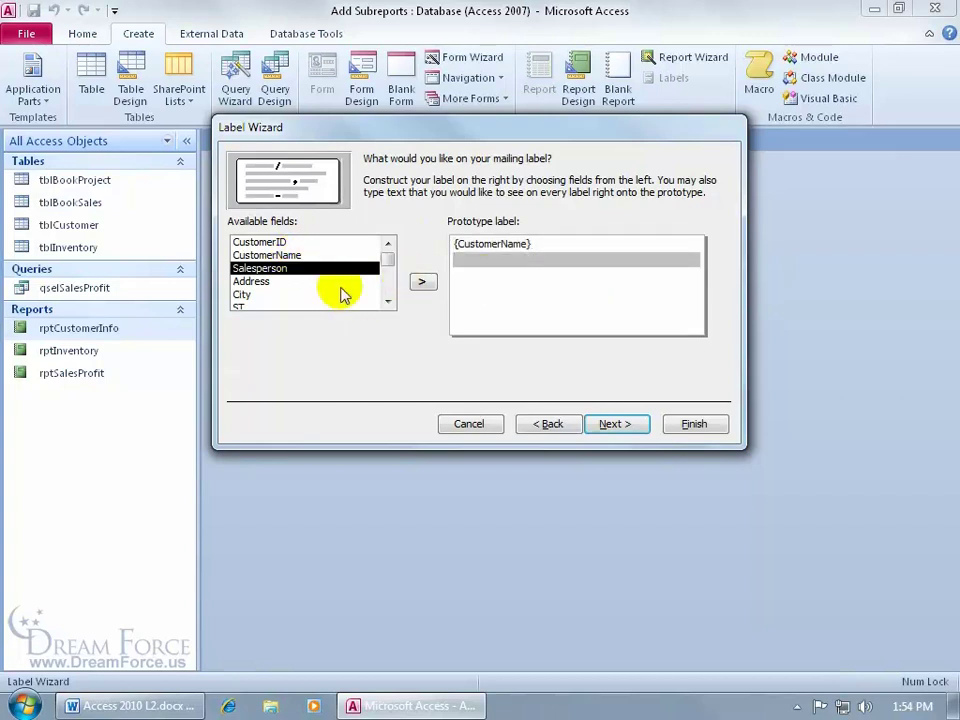
double_click(270, 283)
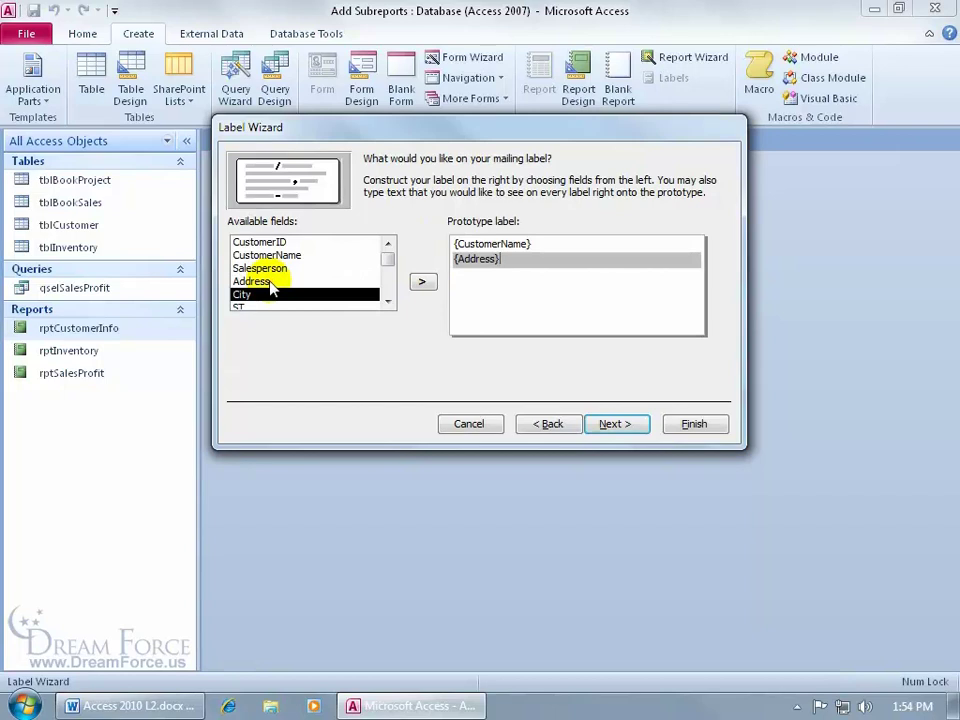
key(Return)
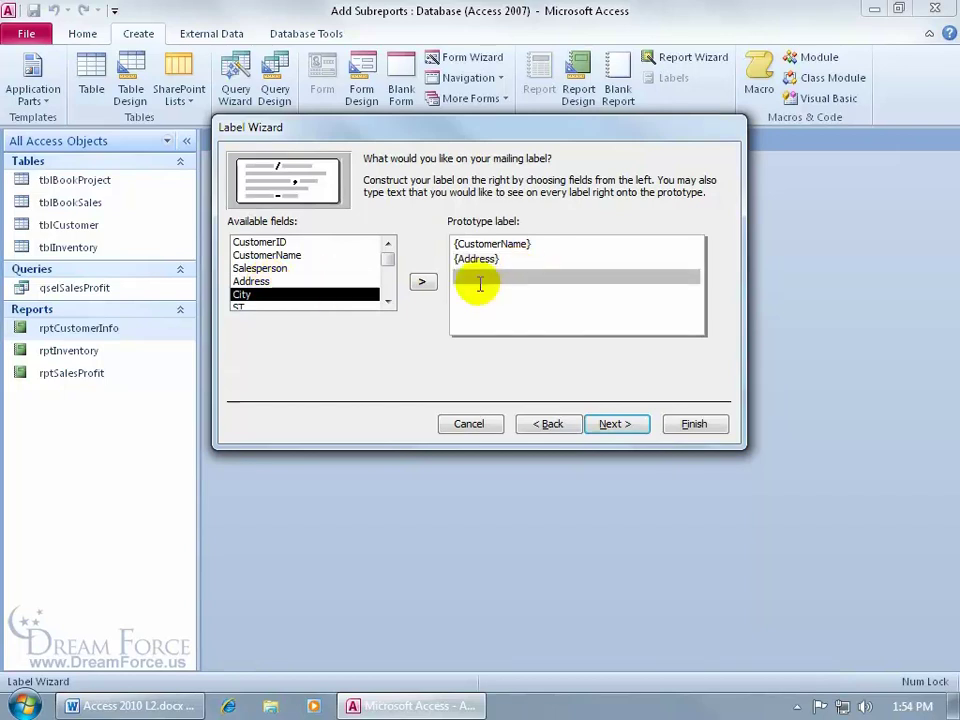
double_click(290, 297)
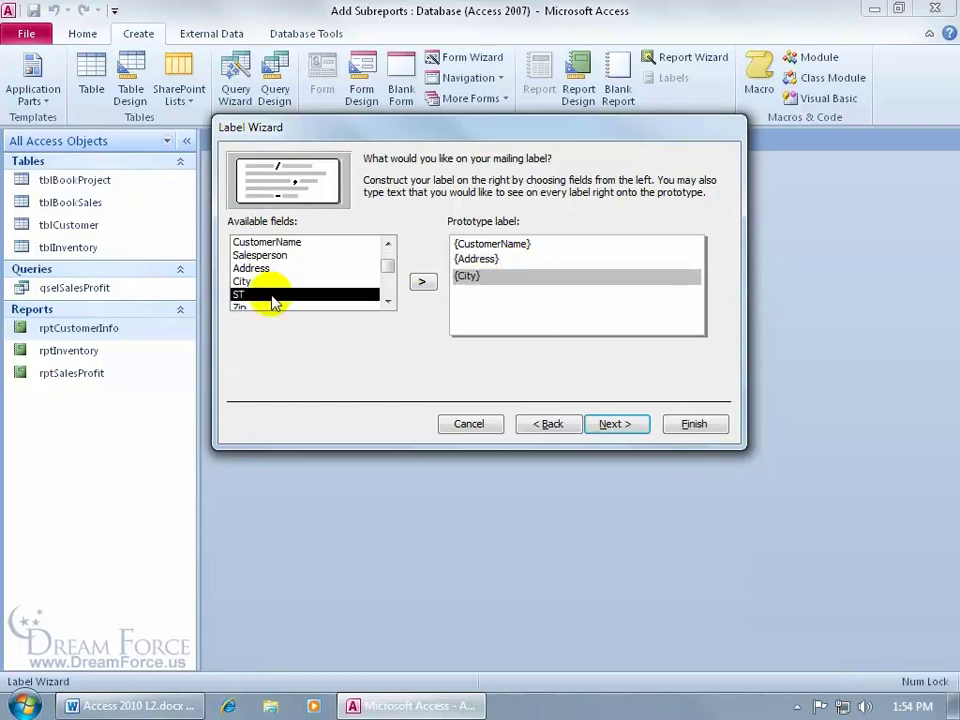
text(,)
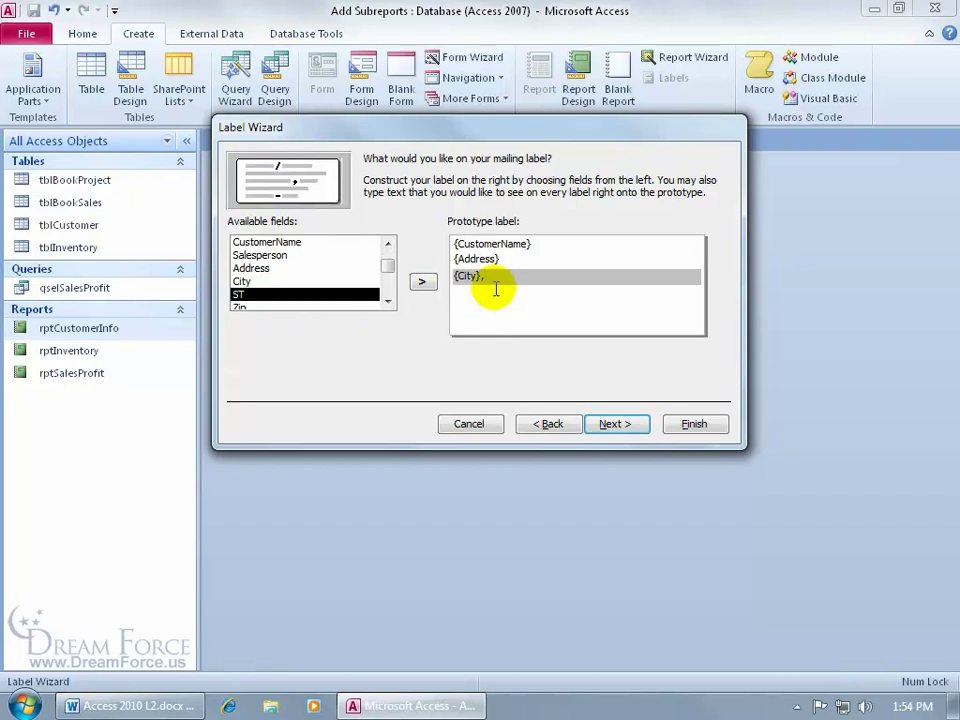
double_click(243, 295)
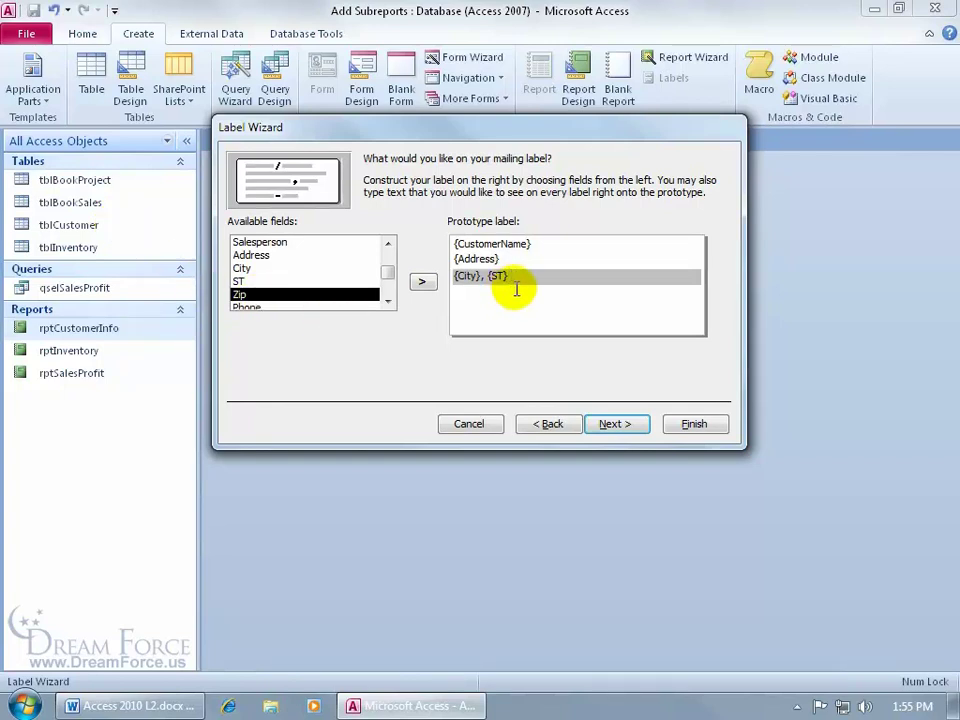
double_click(246, 294)
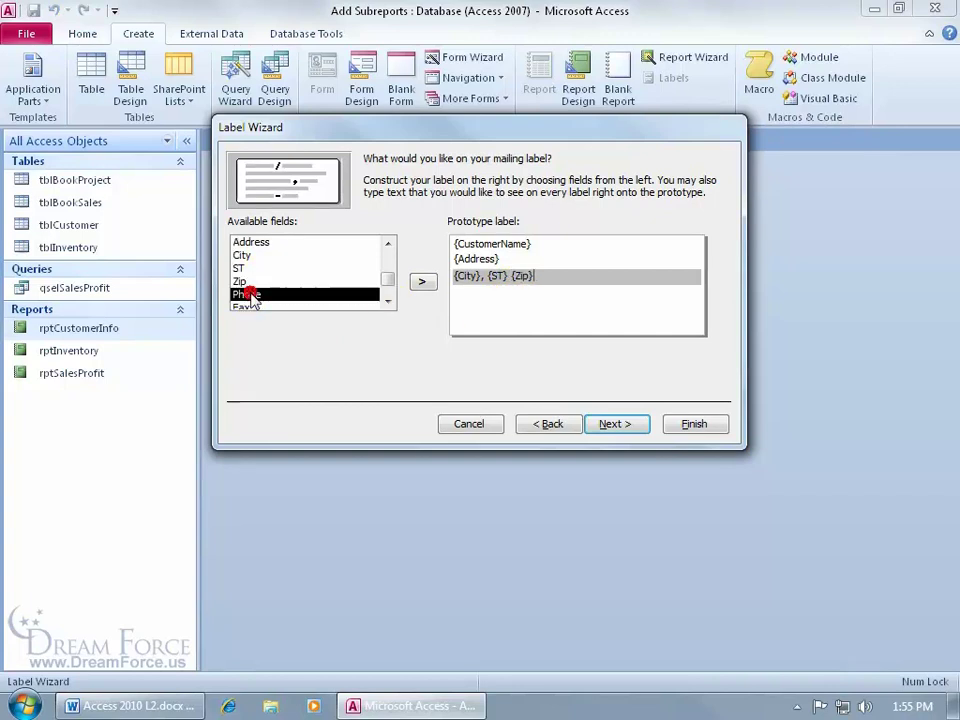
click(620, 424)
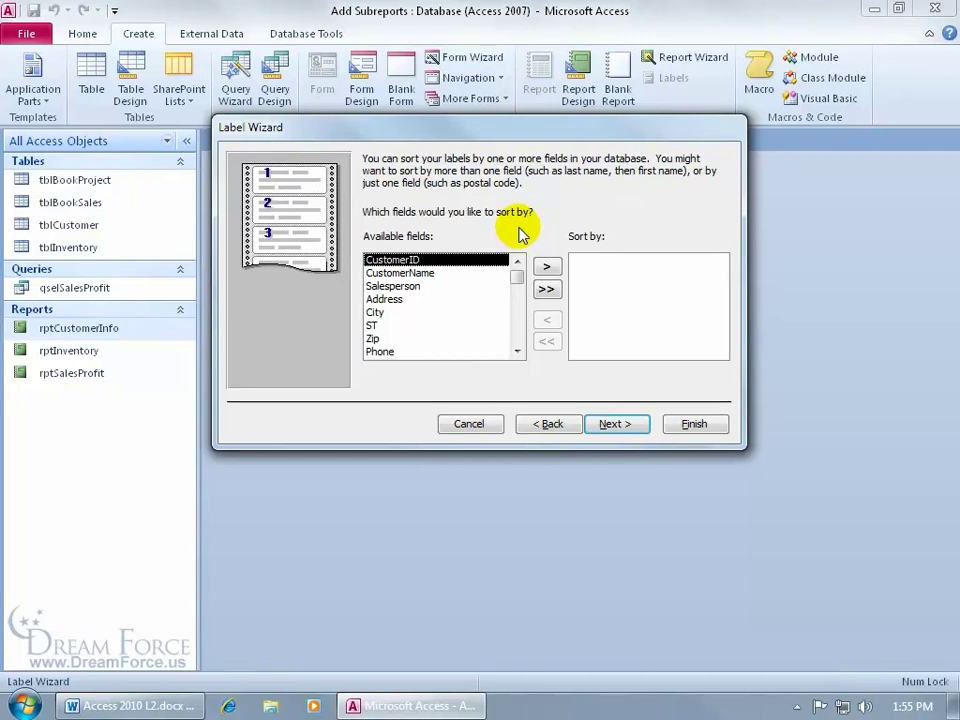
- Sort by CustomerName, name the report rptCustomerLabels, and finish to preview three-across labels
double_click(436, 274)
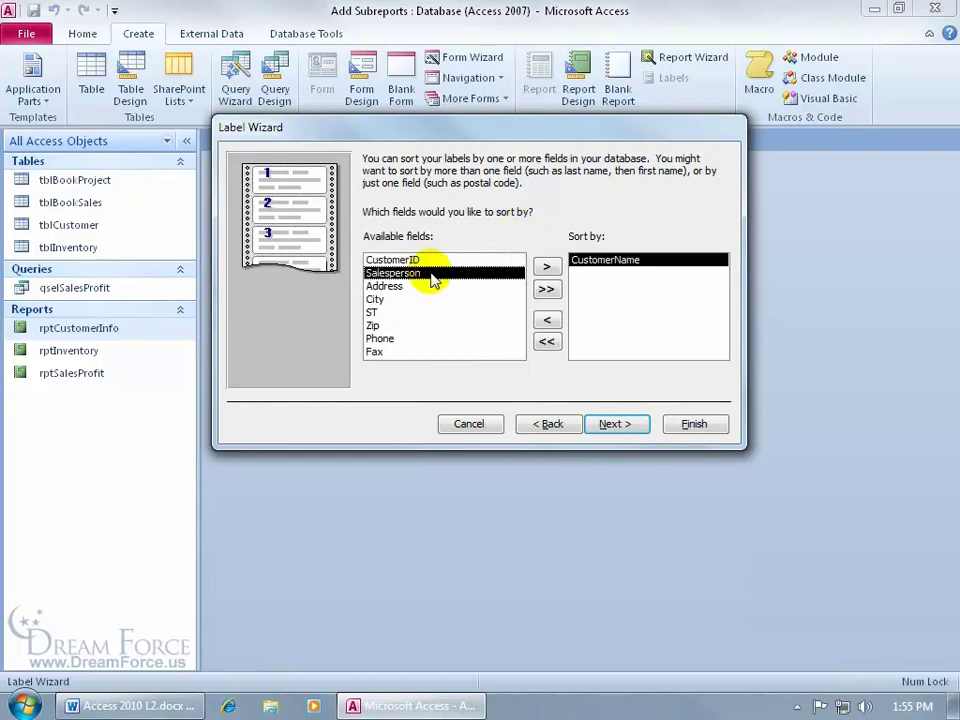
click(613, 421)
drag(409, 183, 331, 176)
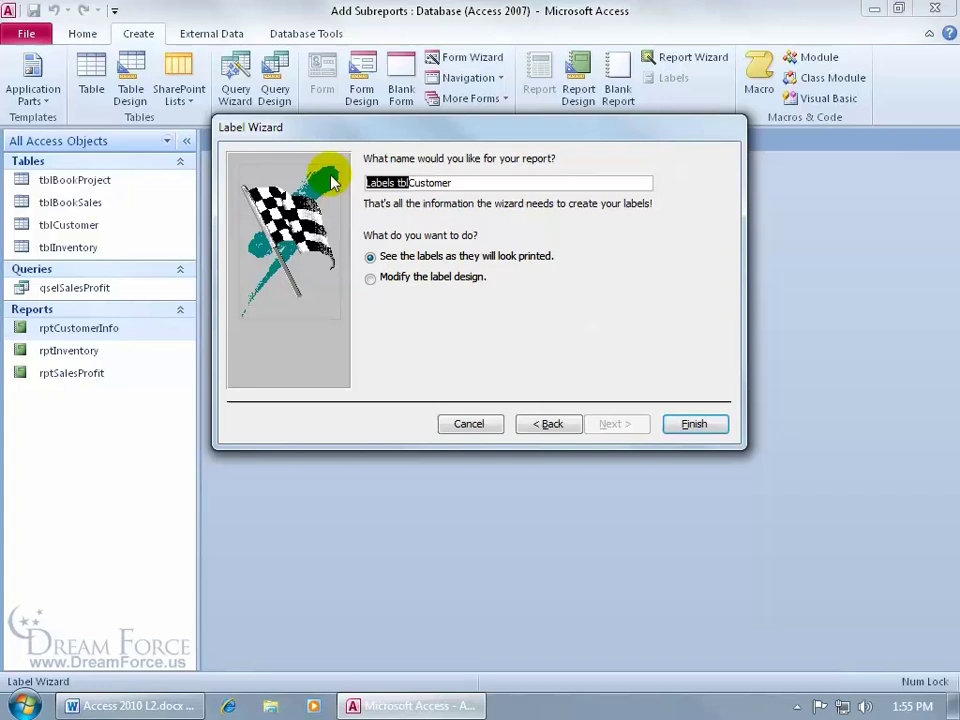
text(rpt)
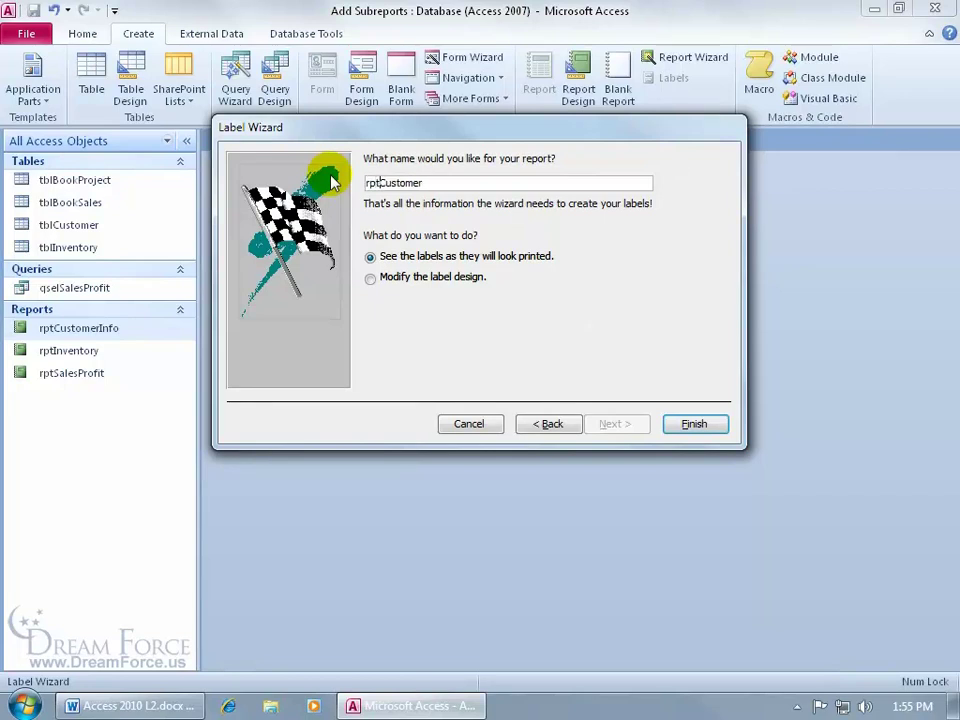
click(455, 184)
text(Labels)
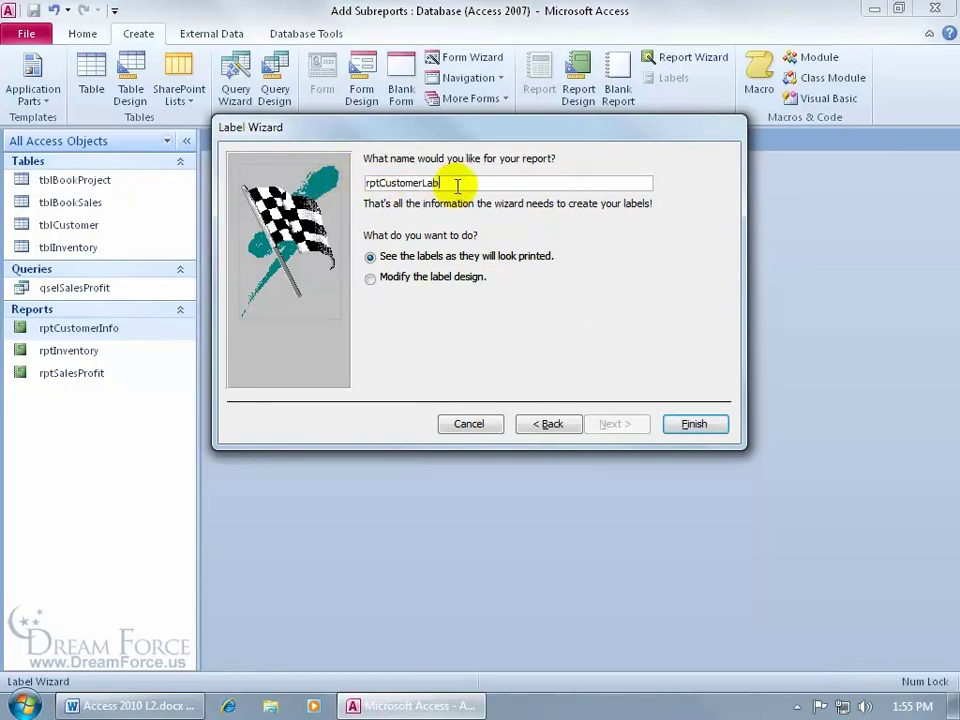
click(690, 424)
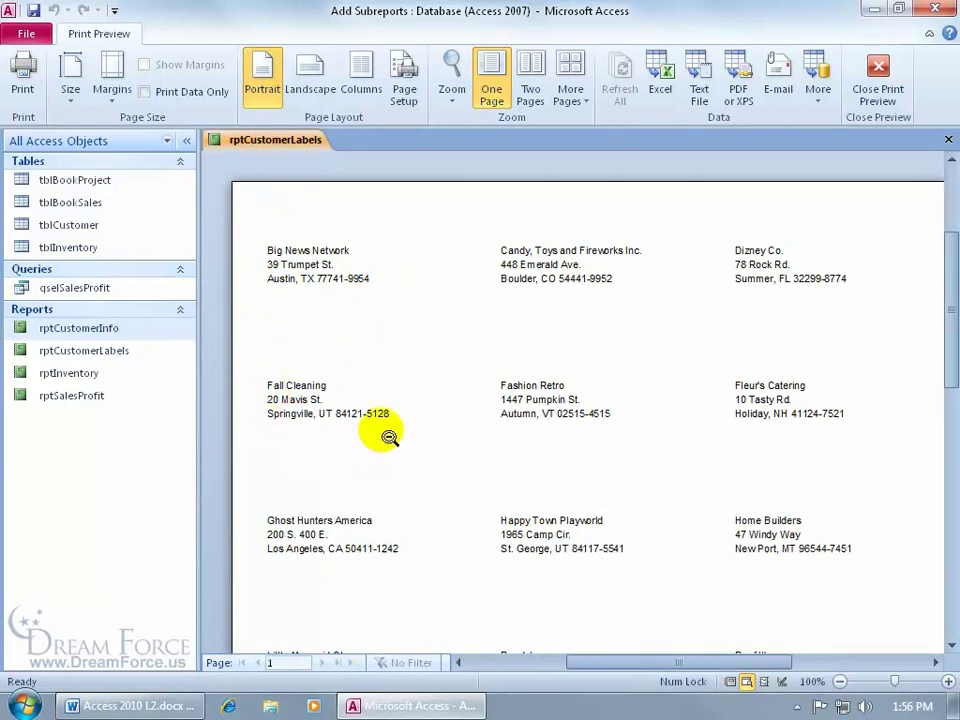
right_click(401, 298)
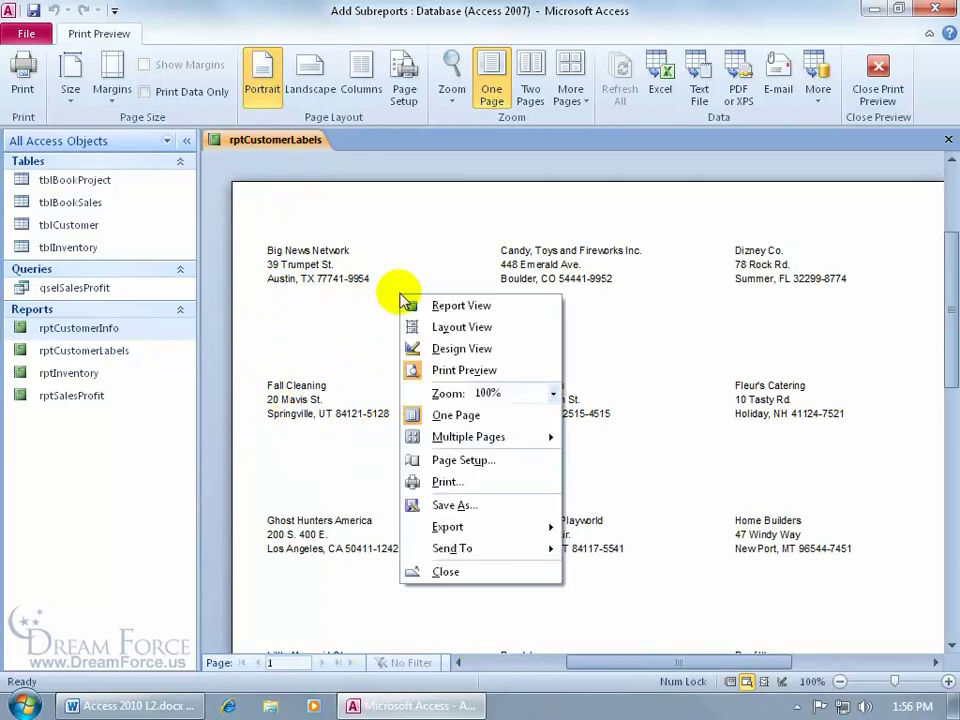
- In Design view, shrink the Detail section, move the three text boxes to Left 0", and narrow them
click(445, 349)
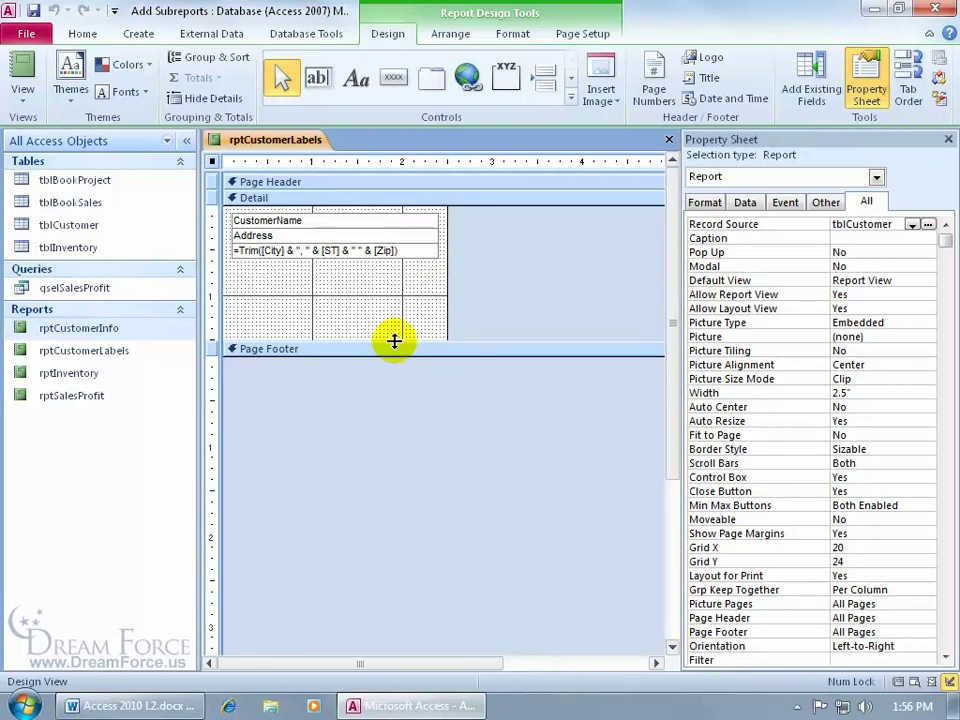
drag(394, 342, 437, 240)
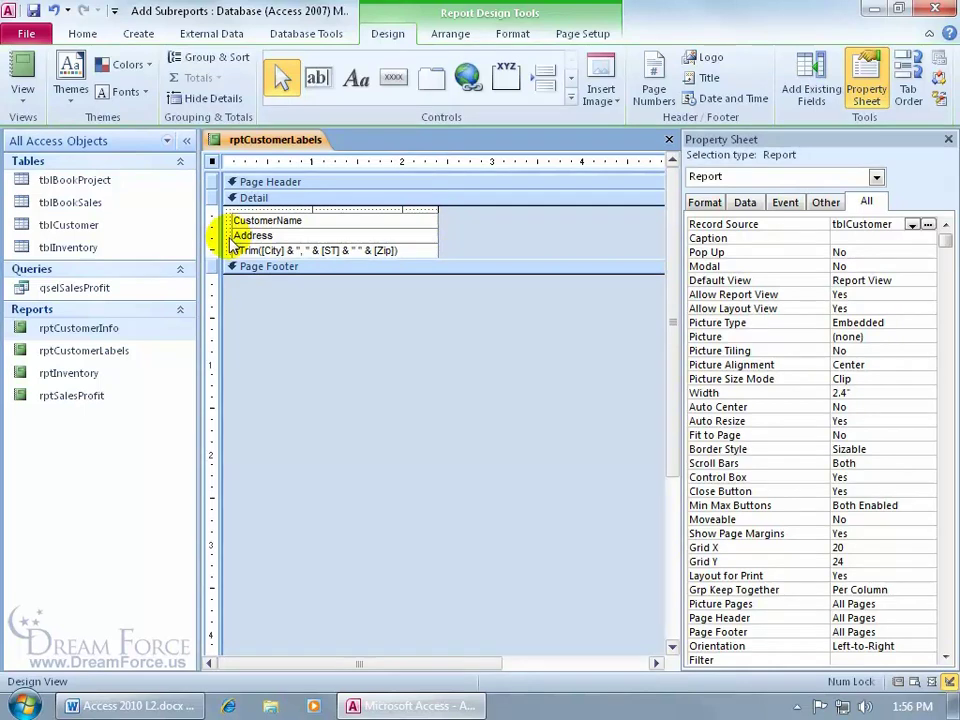
click(268, 220)
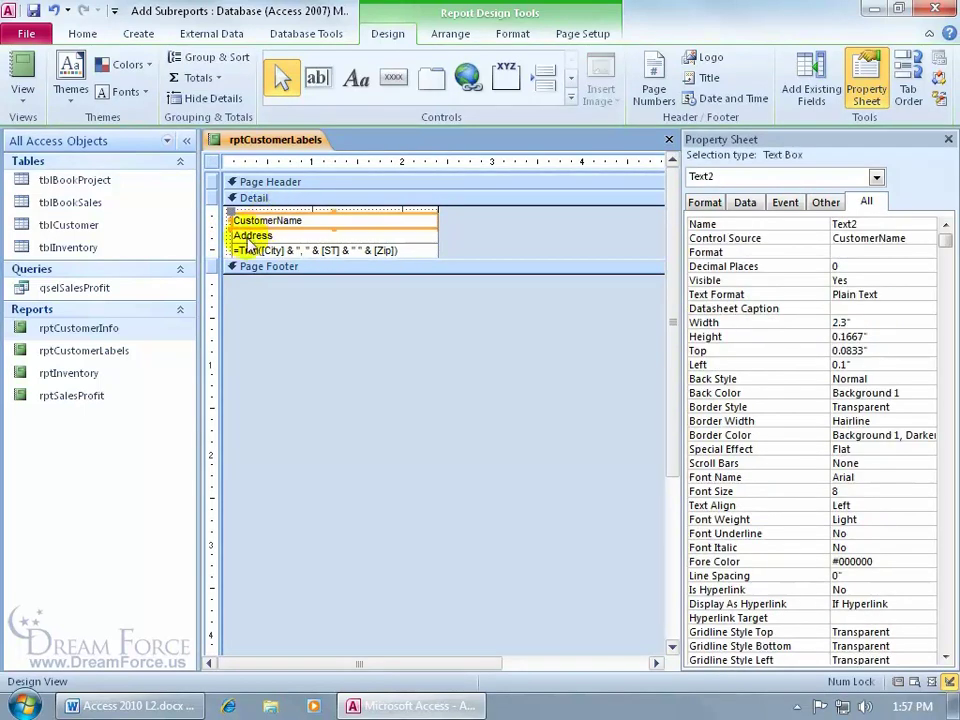
shift+click(231, 240)
shift+click(236, 242)
shift+click(245, 240)
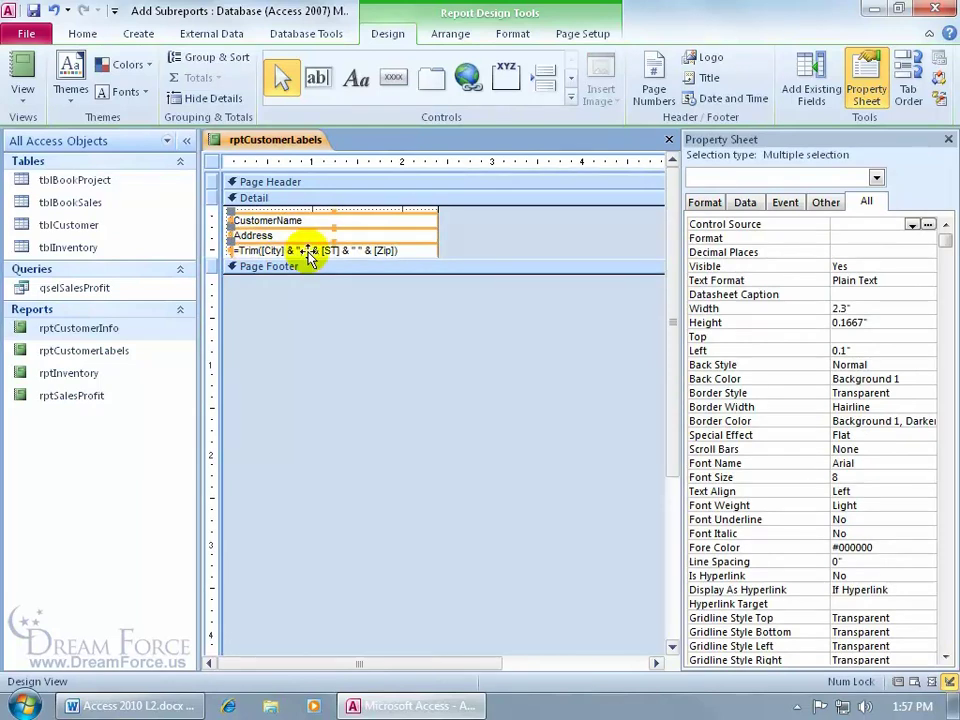
key(Left)
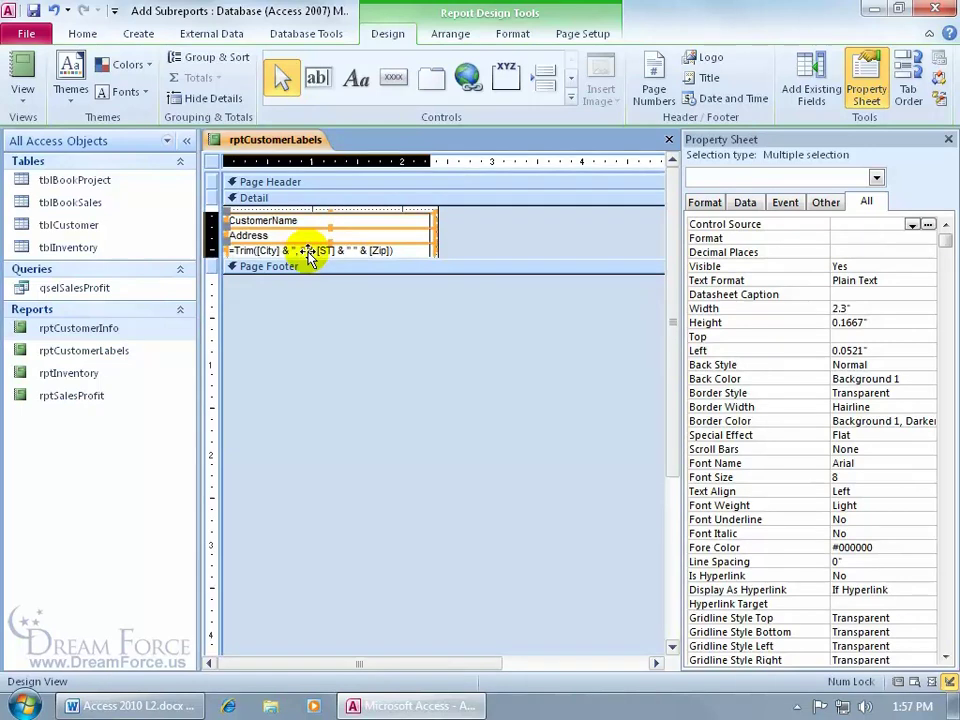
key(Left)
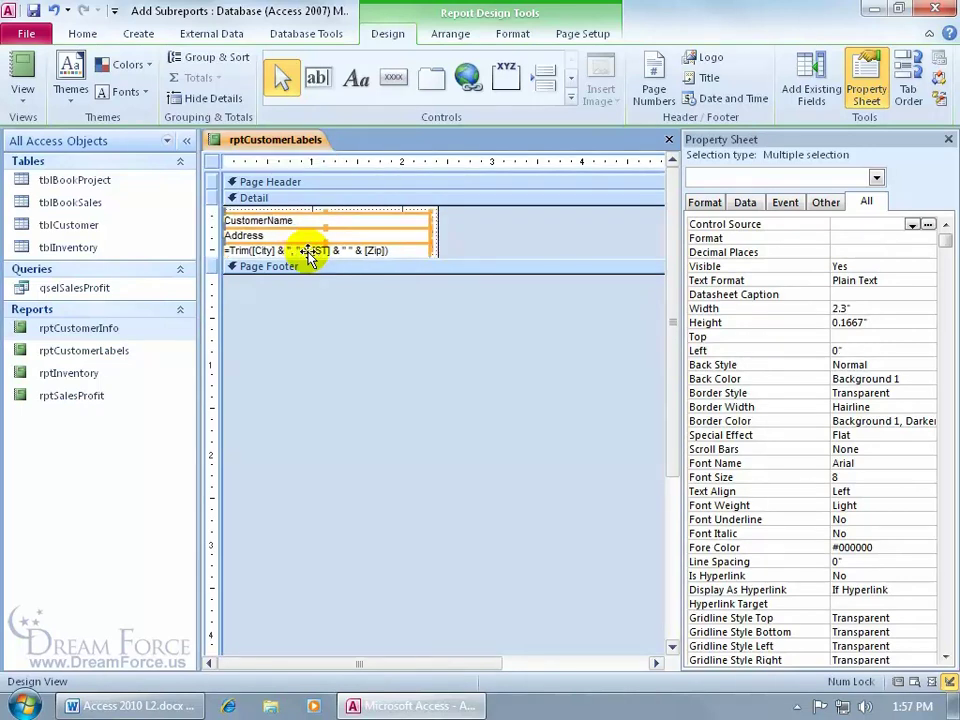
drag(432, 236, 433, 240)
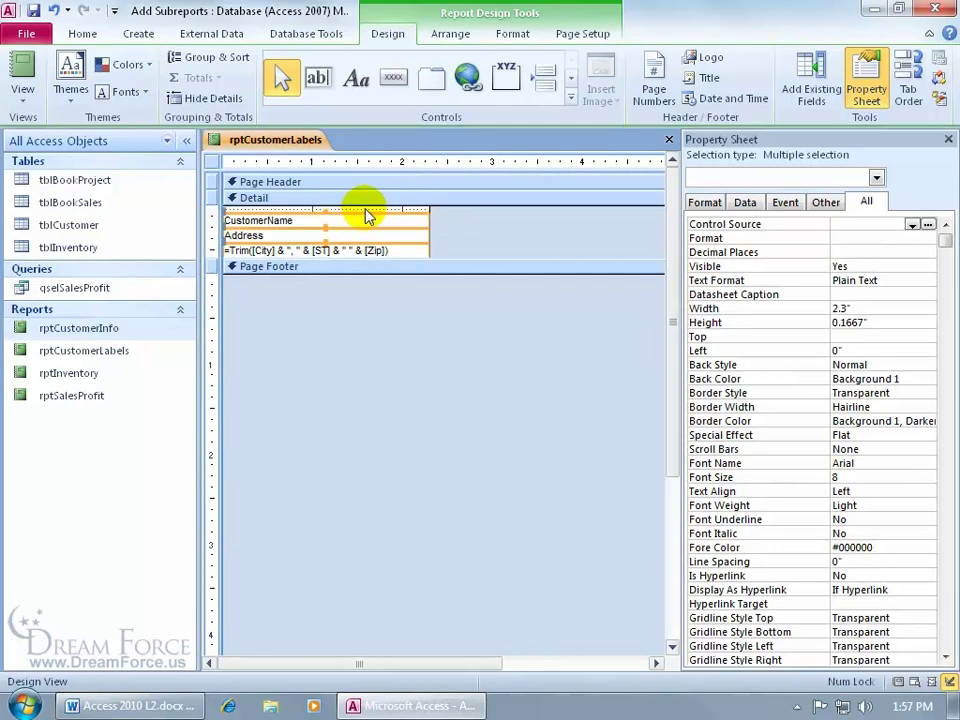
right_click(284, 141)
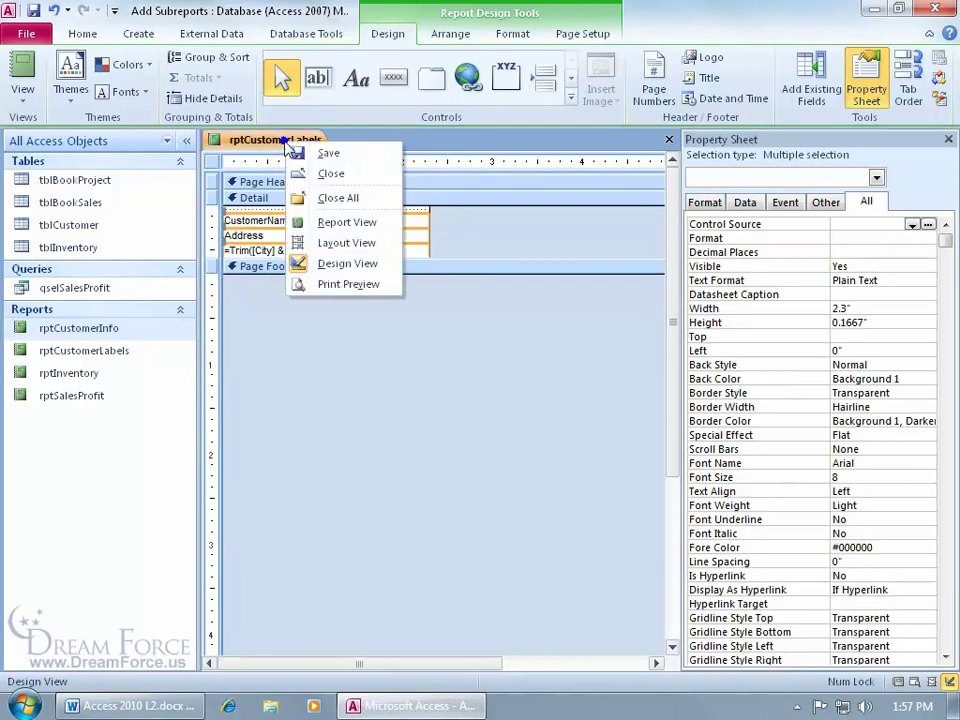
- In Page Setup, set a 1-inch left margin and 0.0007" column spacing for the labels
click(333, 285)
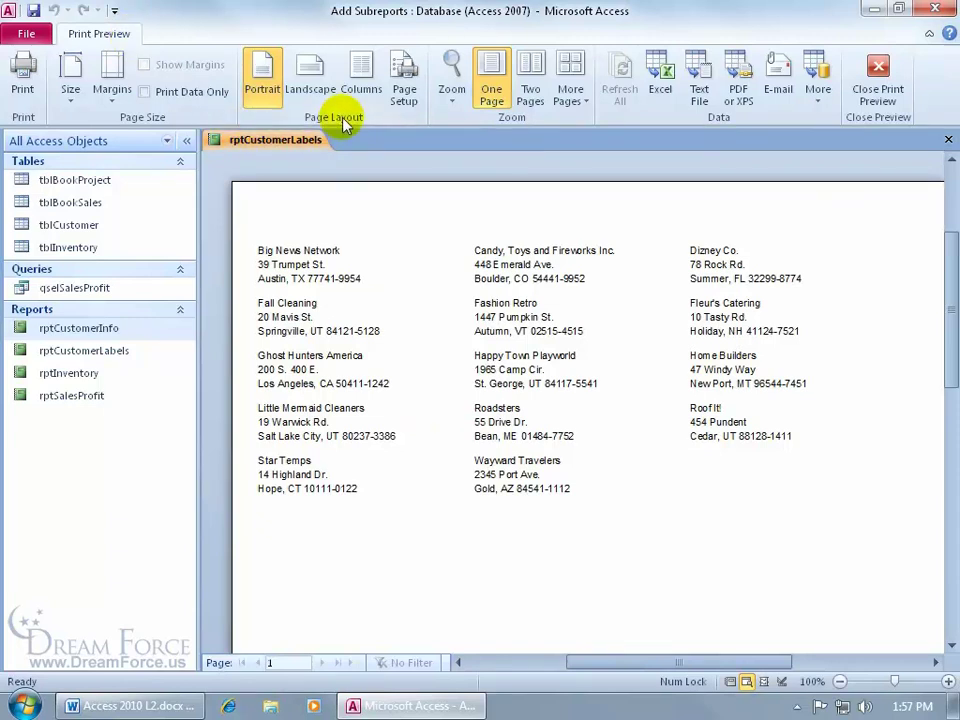
click(404, 105)
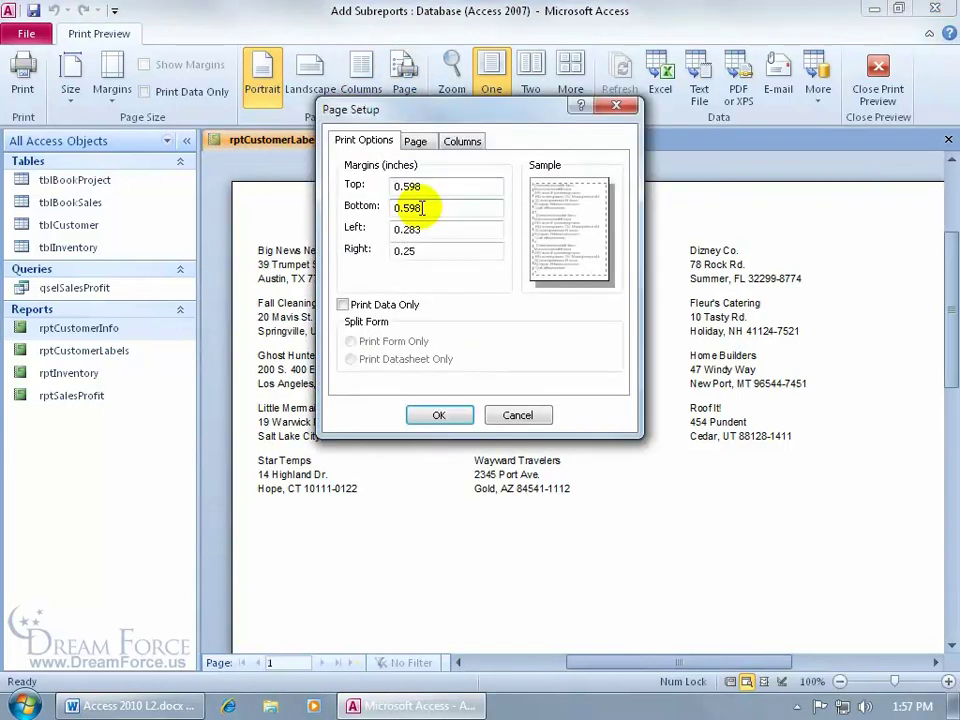
drag(440, 228, 362, 232)
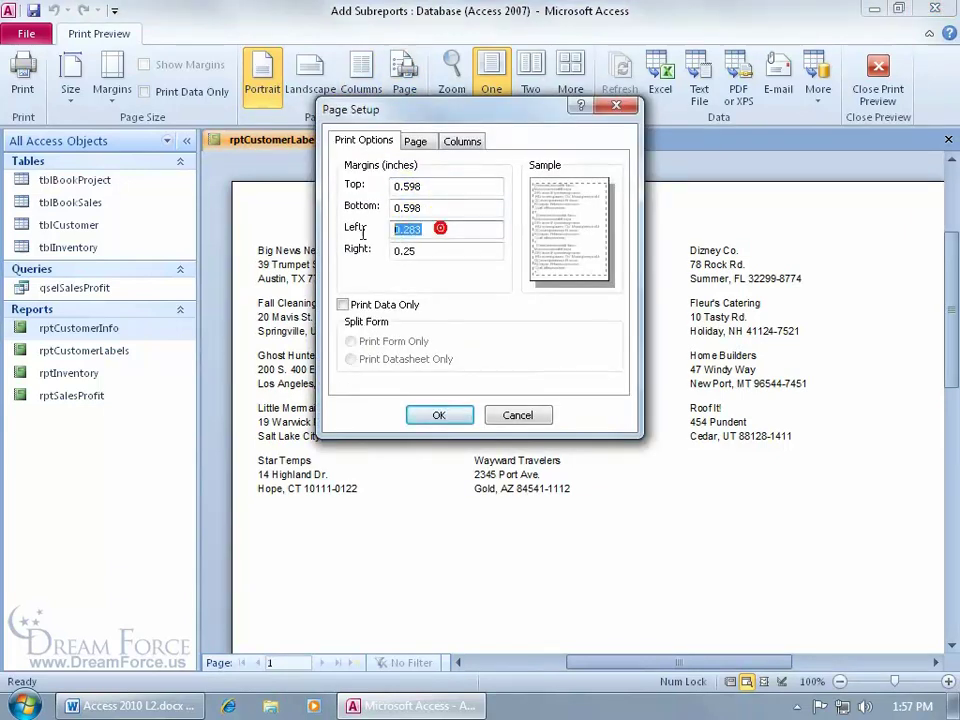
text(1)
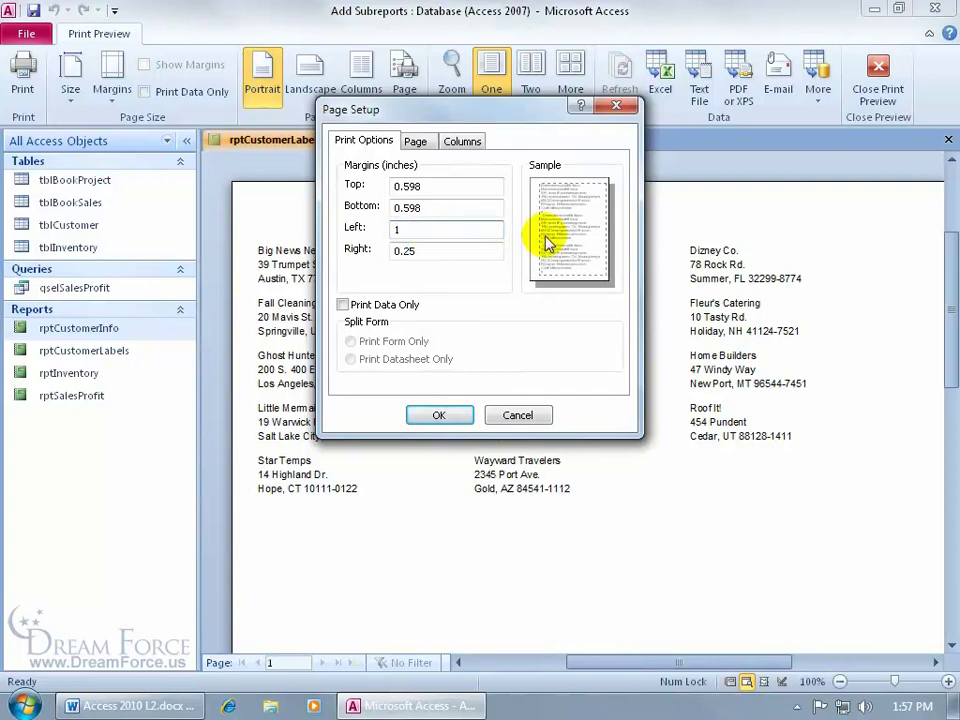
click(456, 142)
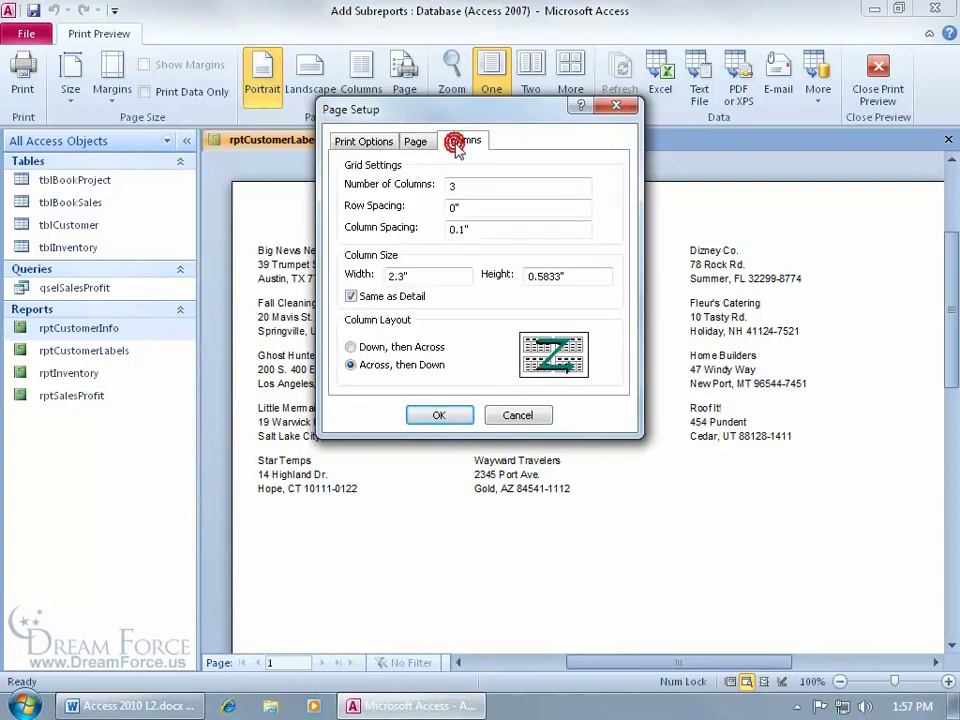
click(481, 233)
key(BackSpace)
text(0)
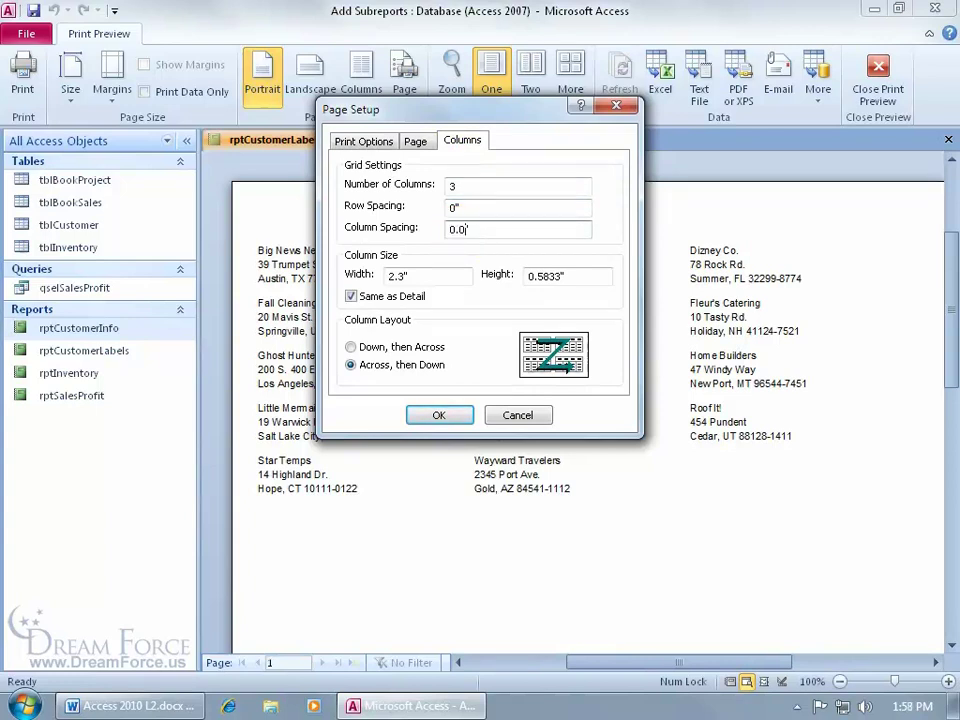
text(01)
key(Tab)
click(439, 414)
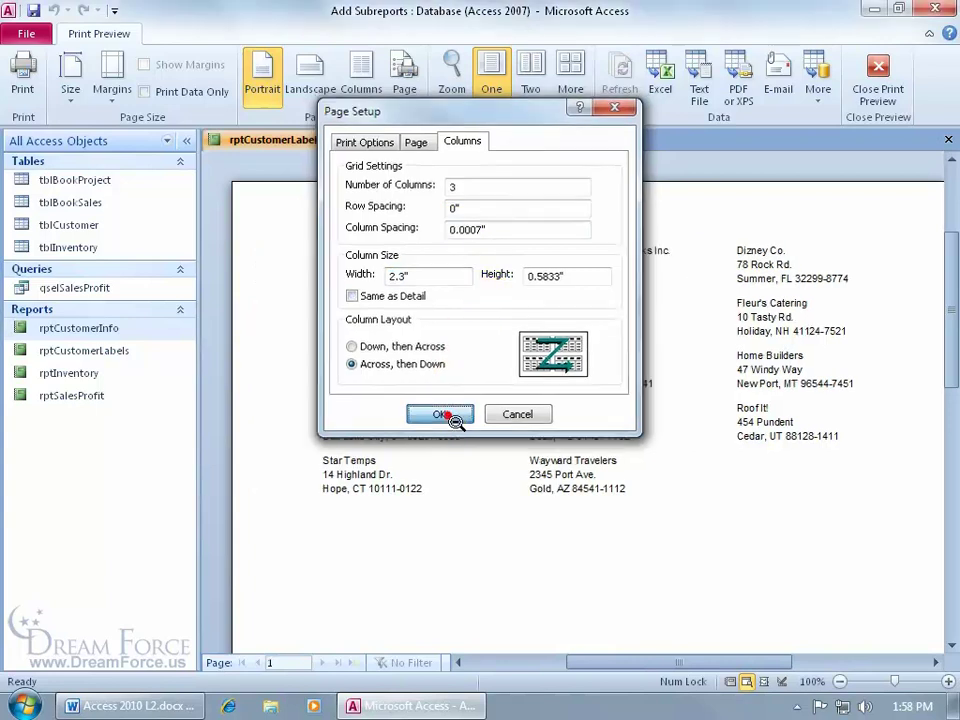